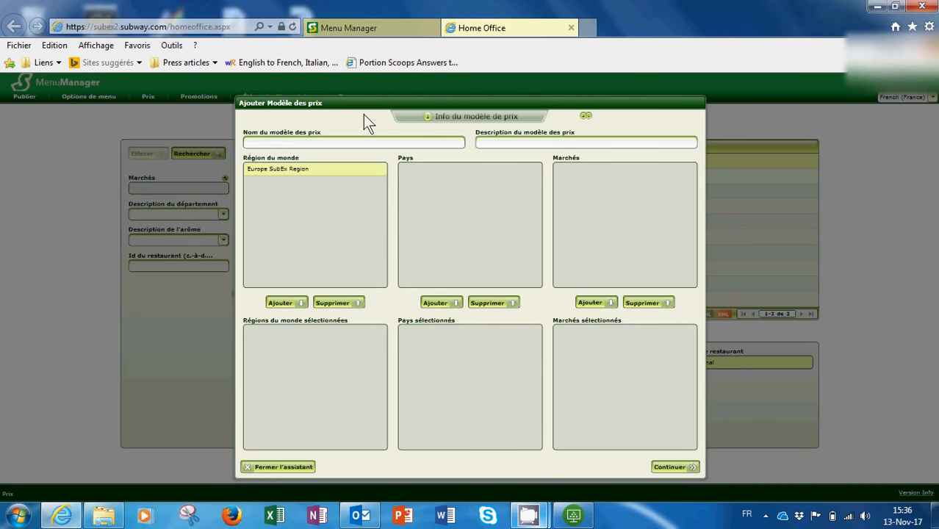
Name the new price model "Test" and give it the description "Test".
{"action": "left_click", "coordinate": [361, 146]}
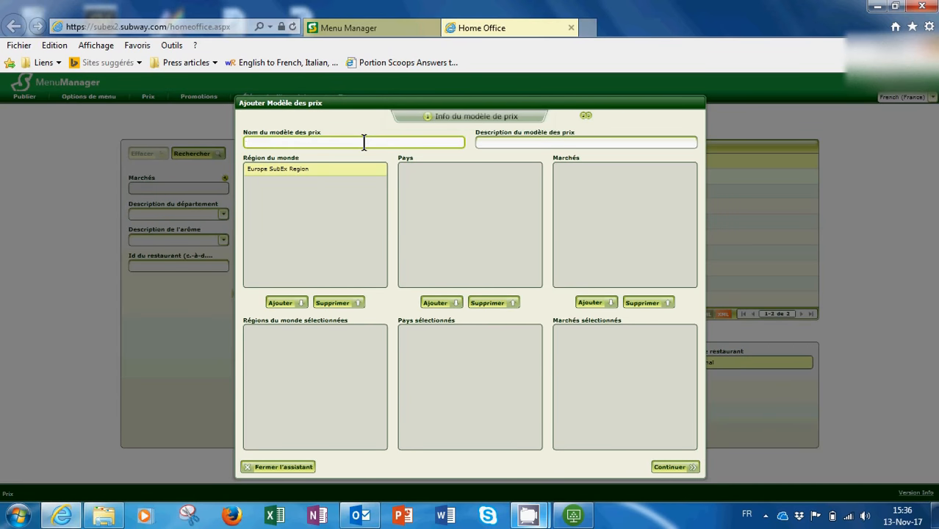
{"action": "type", "text": "Test"}
{"action": "left_click", "coordinate": [563, 144]}
{"action": "type", "text": "Test"}
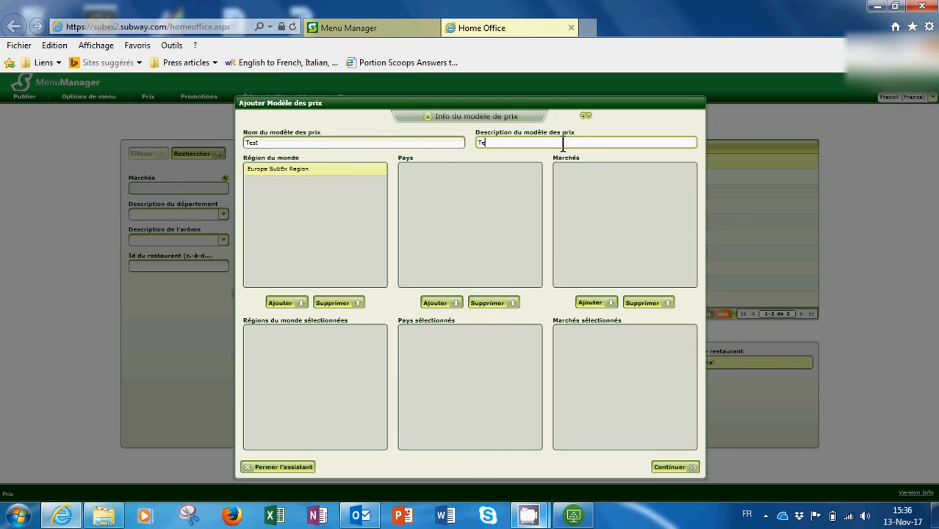
Add the (607-0) PARIS SUBURBS market from FRANCE in the Europe SubEx Region and proceed to the restaurant types.
{"action": "left_click", "coordinate": [328, 168]}
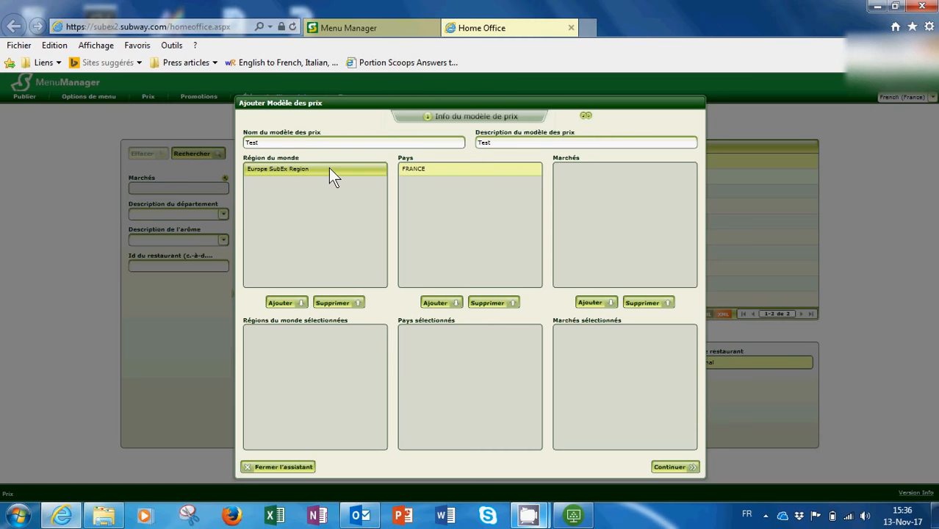
{"action": "left_click", "coordinate": [421, 172]}
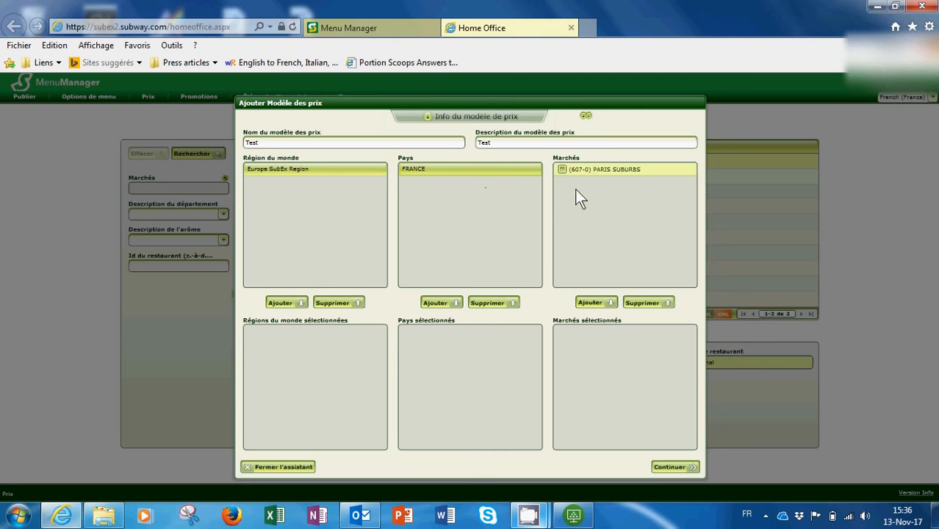
{"action": "left_click", "coordinate": [562, 171]}
{"action": "left_click", "coordinate": [592, 302]}
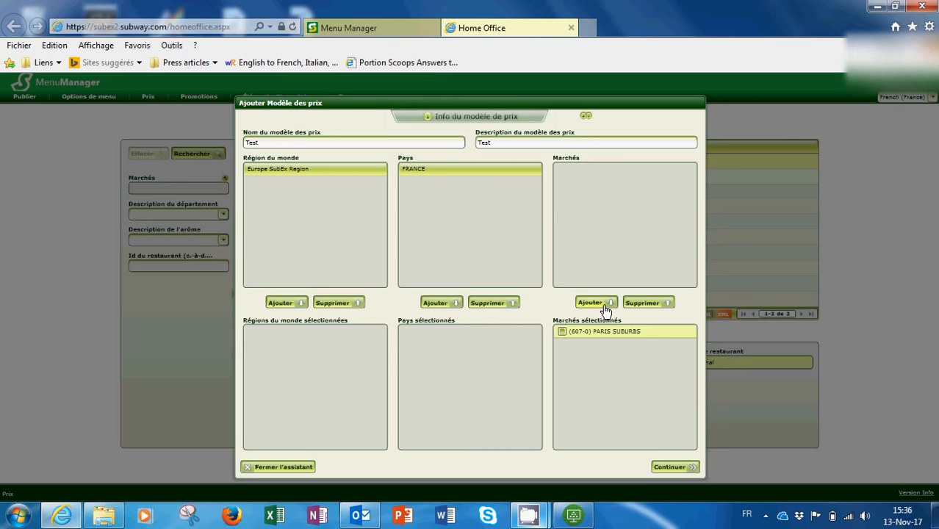
{"action": "left_click", "coordinate": [672, 469]}
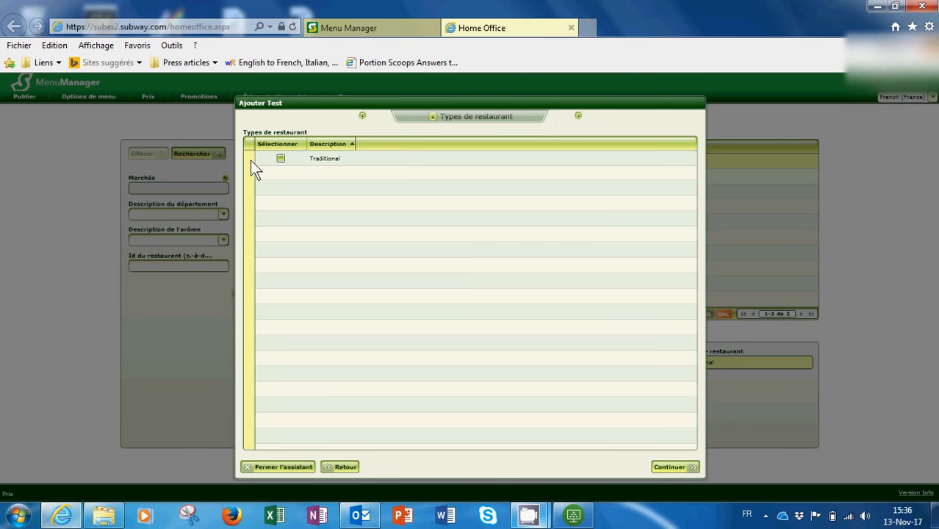
Choose the Traditional restaurant type for the model and load the items of the FR - Standard Menu.
{"action": "left_click", "coordinate": [281, 159]}
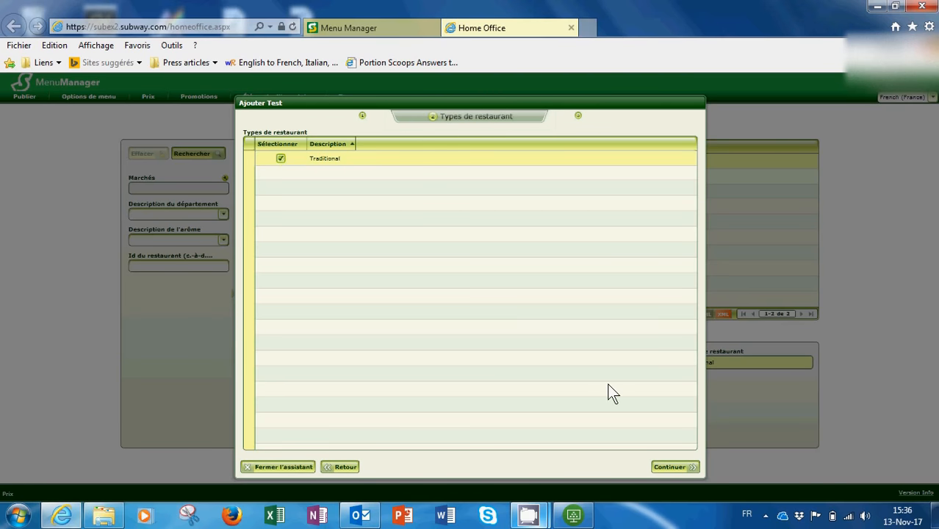
{"action": "left_click", "coordinate": [687, 468]}
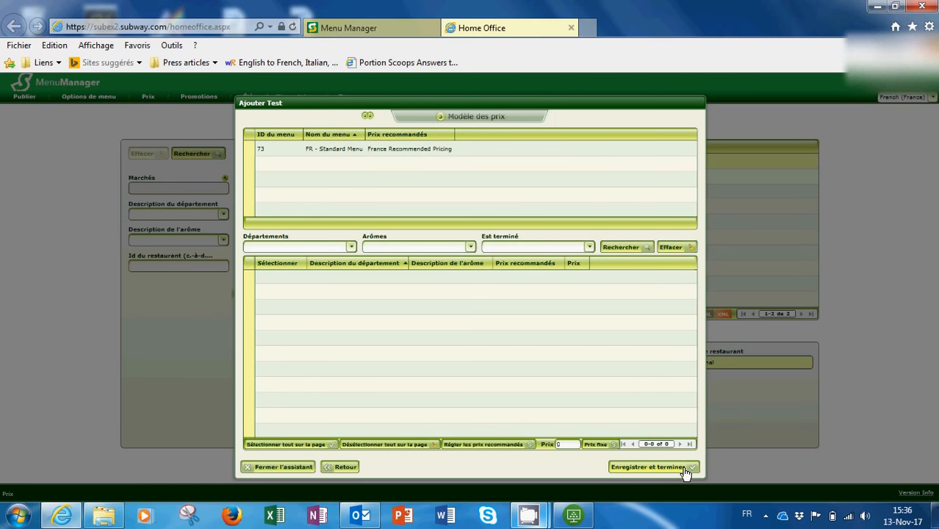
{"action": "left_click", "coordinate": [430, 154]}
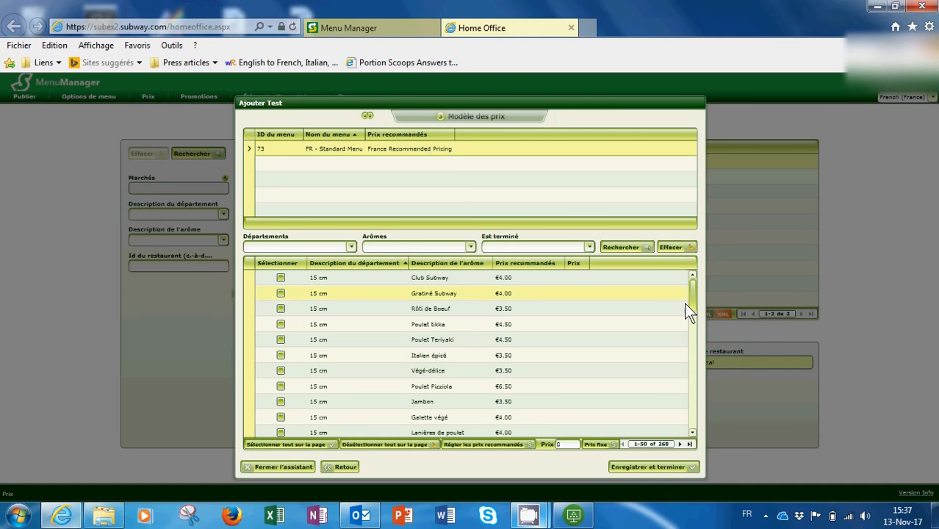
{"action": "mouse_move", "coordinate": [696, 291]}
{"action": "left_mouse_down"}
{"action": "mouse_move", "coordinate": [696, 419]}
{"action": "mouse_move", "coordinate": [685, 277]}
{"action": "left_mouse_up"}
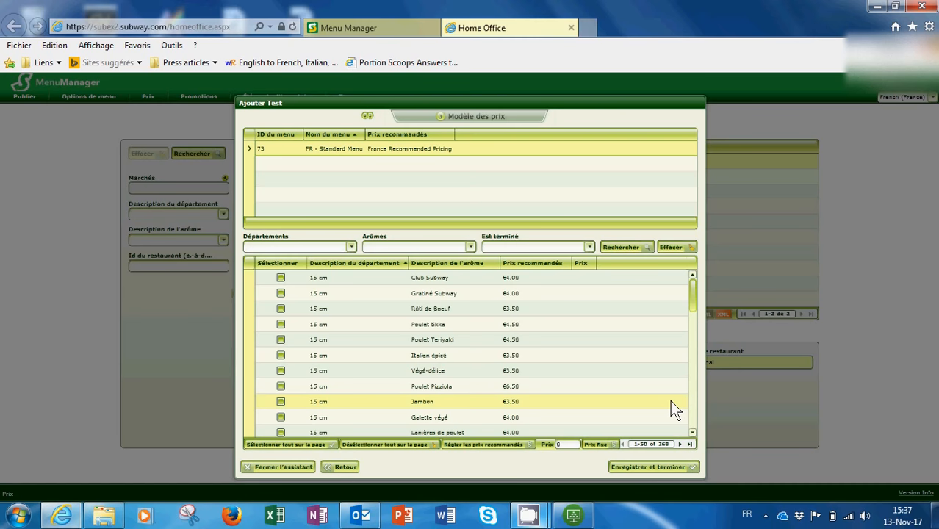
Filter the item list to the Cookies department, and clear the filter to list all items again.
{"action": "left_click", "coordinate": [351, 247]}
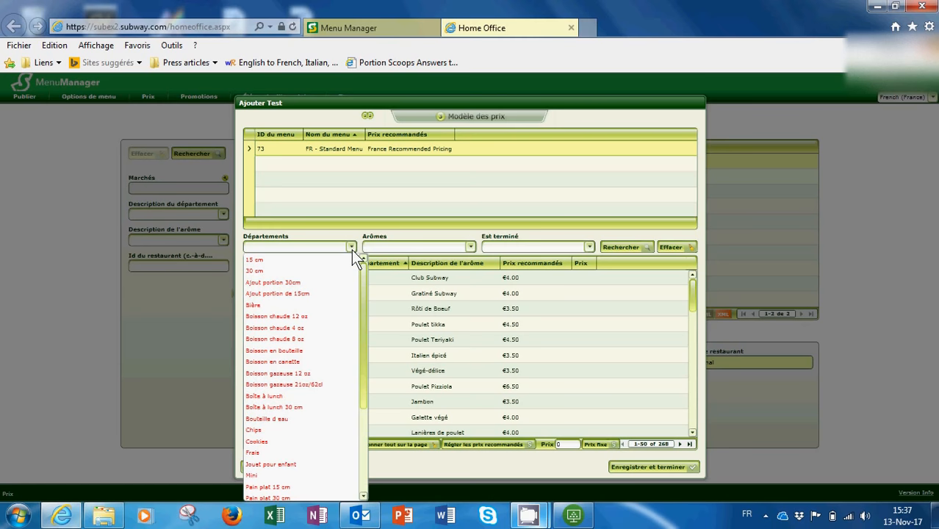
{"action": "left_click", "coordinate": [305, 443]}
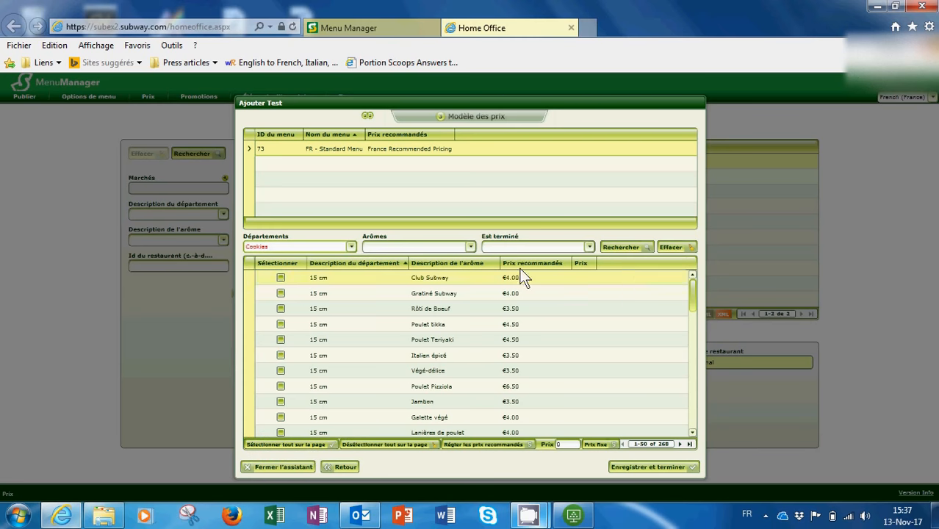
{"action": "left_click", "coordinate": [632, 250]}
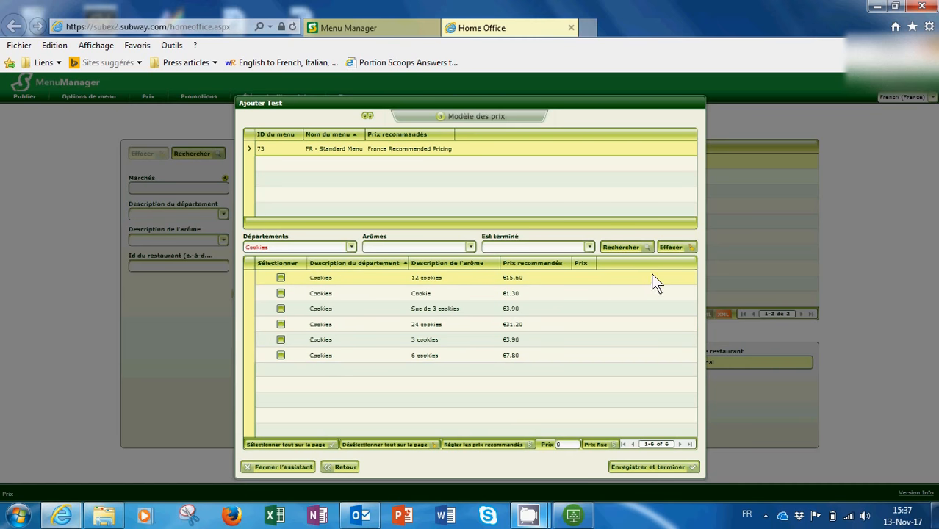
{"action": "left_click", "coordinate": [672, 249]}
{"action": "left_click", "coordinate": [634, 251]}
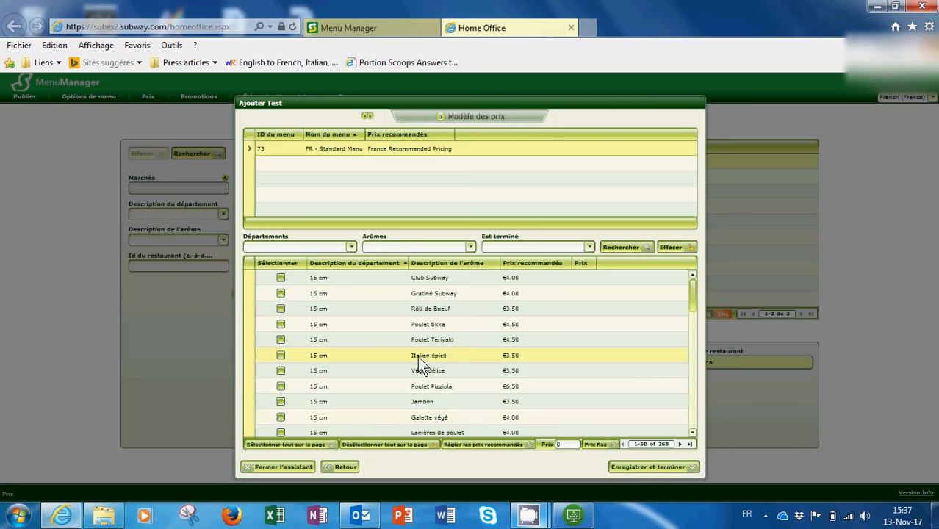
Apply the recommended prices to all items on the first page of the list.
{"action": "left_click", "coordinate": [291, 447]}
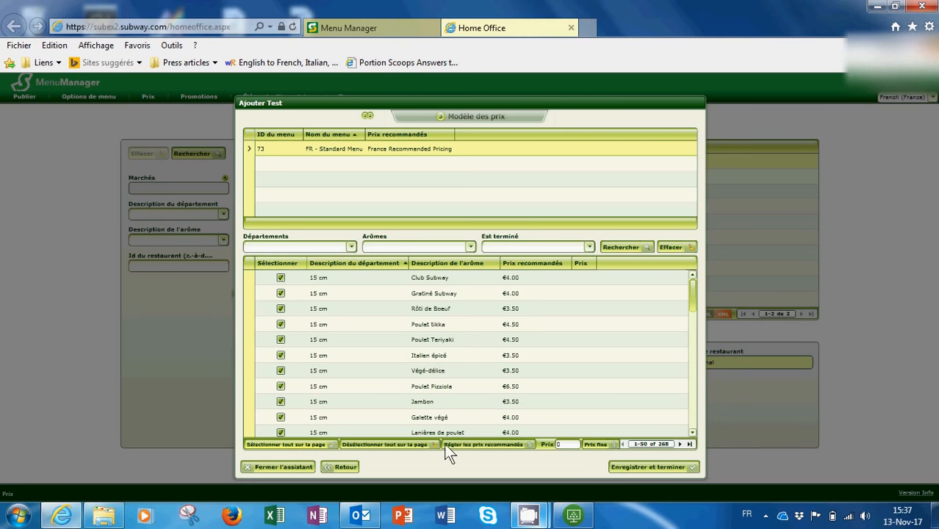
{"action": "left_click", "coordinate": [464, 447]}
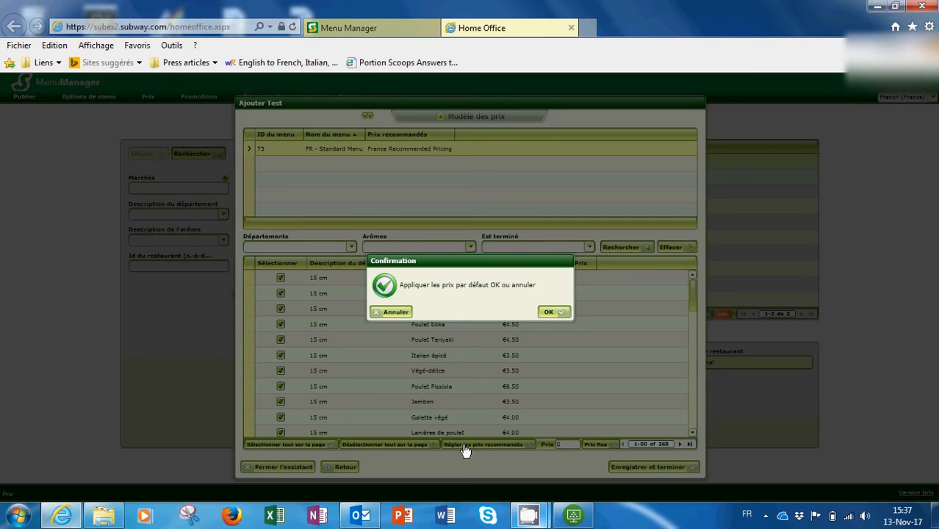
{"action": "left_click", "coordinate": [550, 313]}
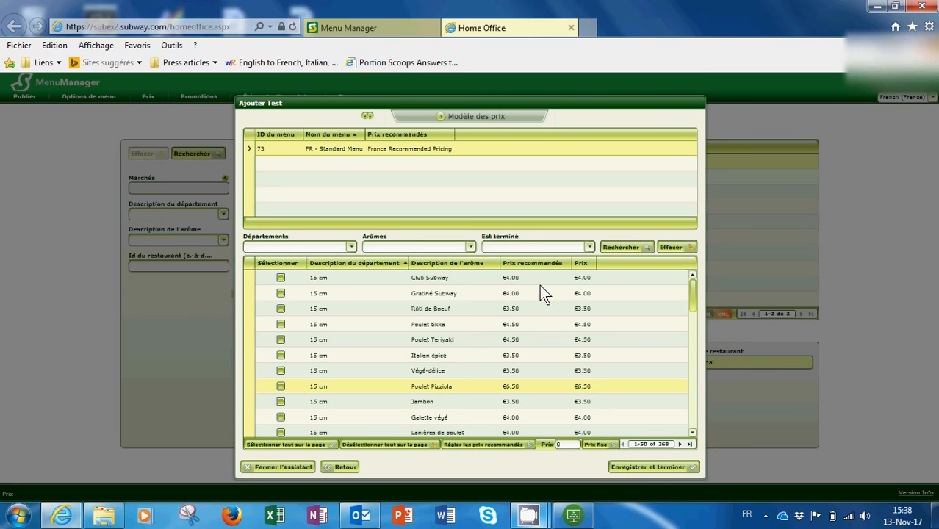
Set a fixed price of 4.5 for the 15 cm Club Subway.
{"action": "left_click", "coordinate": [280, 280]}
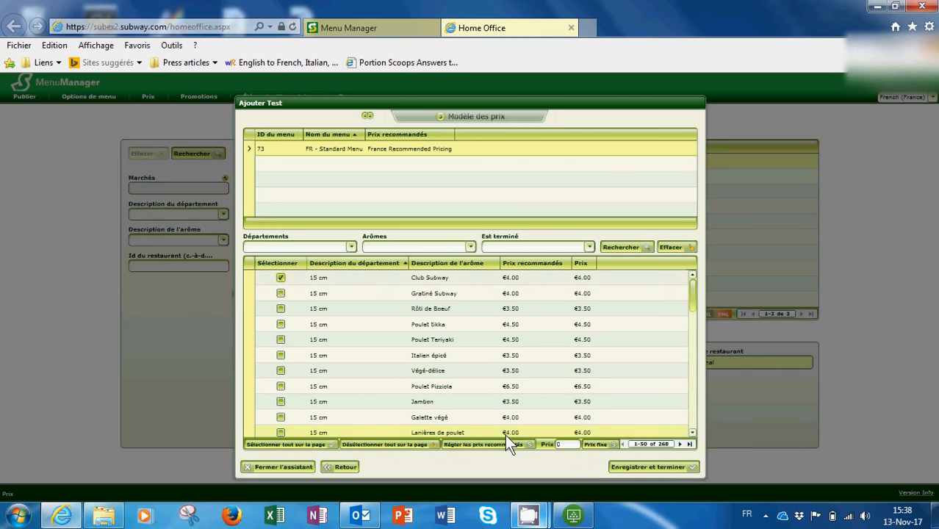
{"action": "left_click", "coordinate": [574, 446]}
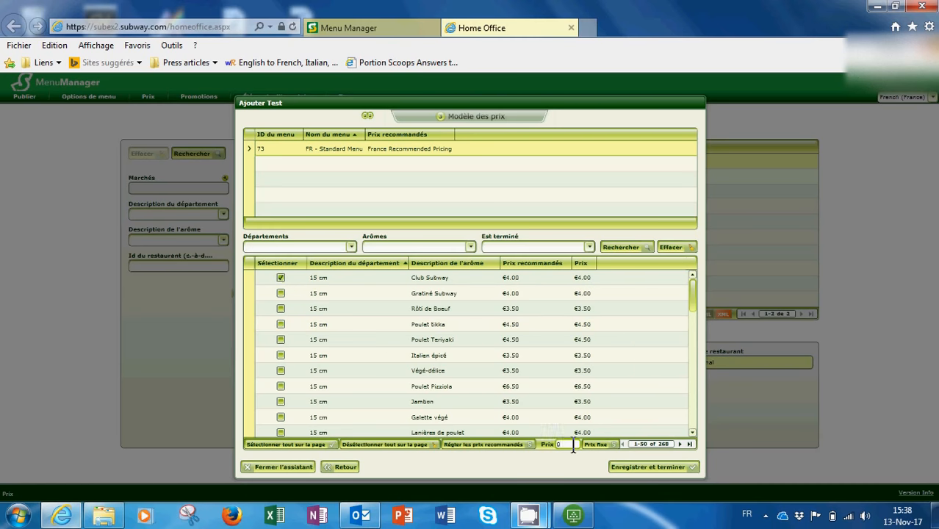
{"action": "key", "text": "BackSpace"}
{"action": "type", "text": "4.5"}
{"action": "left_click", "coordinate": [597, 446]}
Apply the 4.5 fixed price to the 15 cm Gratiné Subway, Rôti de Boeuf, Poulet tikka, Poulet Teriyaki and Italien épicé.
{"action": "left_click", "coordinate": [280, 293]}
{"action": "left_click", "coordinate": [281, 309]}
{"action": "left_click", "coordinate": [281, 325]}
{"action": "left_click", "coordinate": [281, 357]}
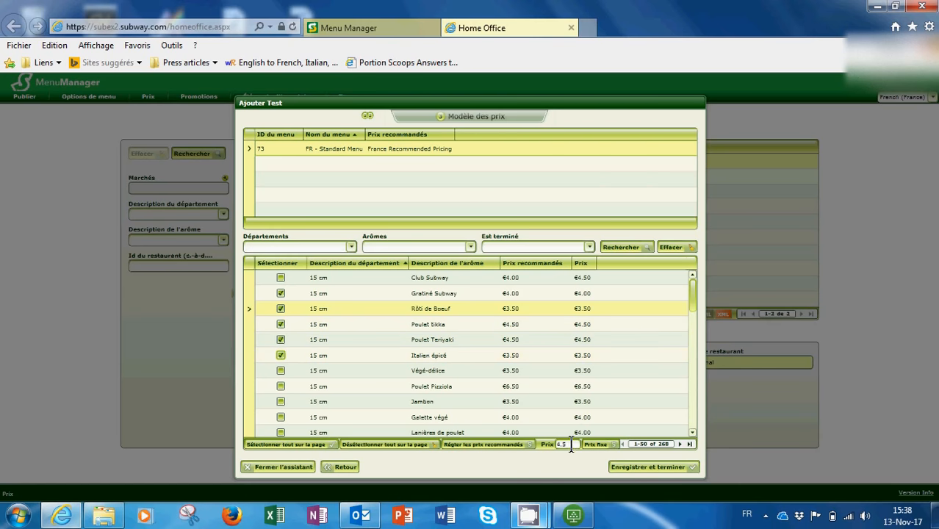
{"action": "left_click", "coordinate": [595, 445]}
Review the full list of departments in the filter to check which ones still need prices.
{"action": "left_click", "coordinate": [352, 247]}
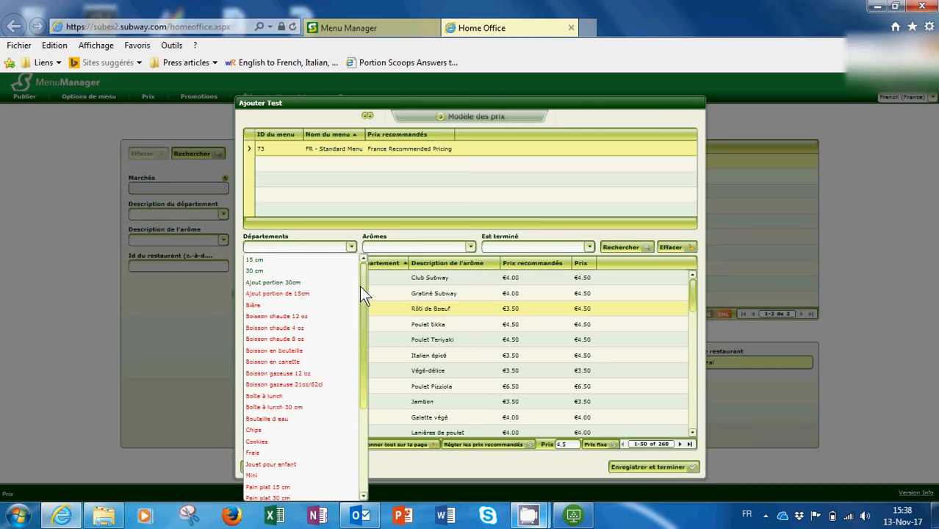
{"action": "scroll", "coordinate": [362, 357], "scroll_direction": "down", "scroll_amount": 3}
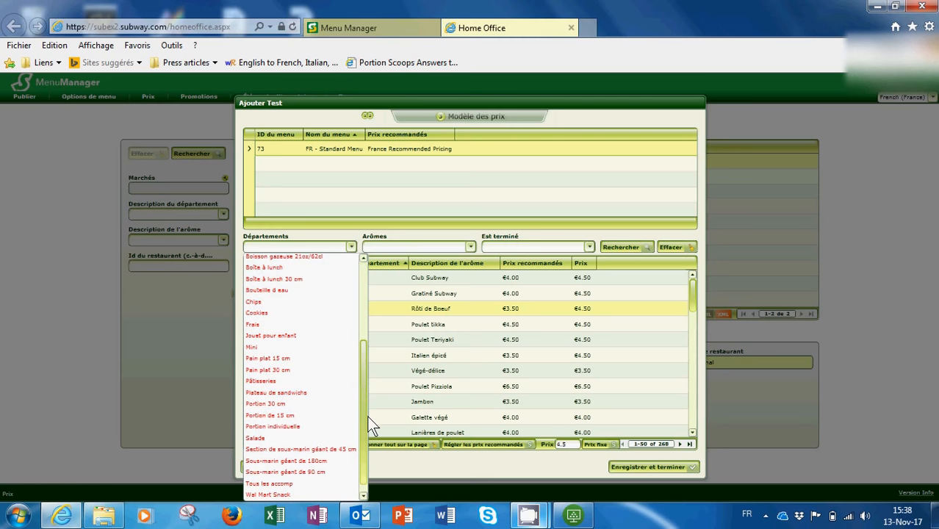
{"action": "scroll", "coordinate": [365, 268], "scroll_direction": "up", "scroll_amount": 3}
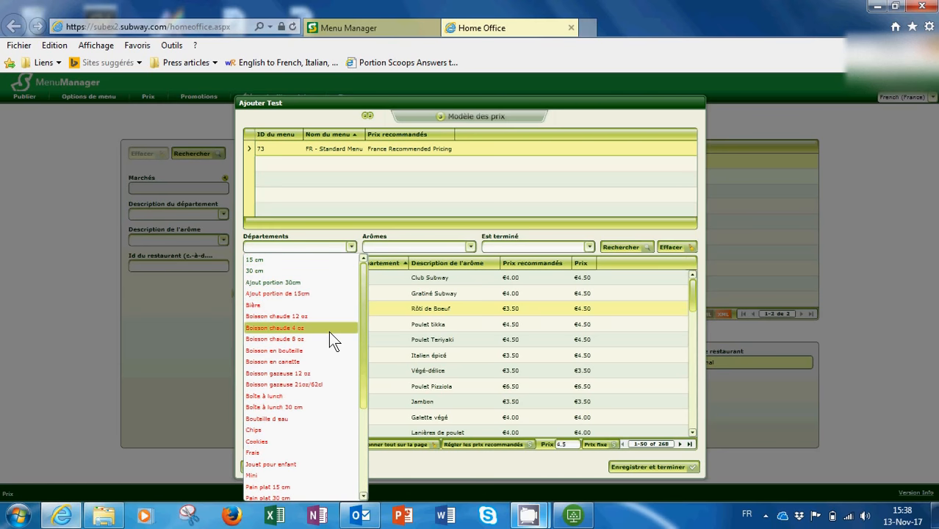
{"action": "left_click", "coordinate": [694, 305]}
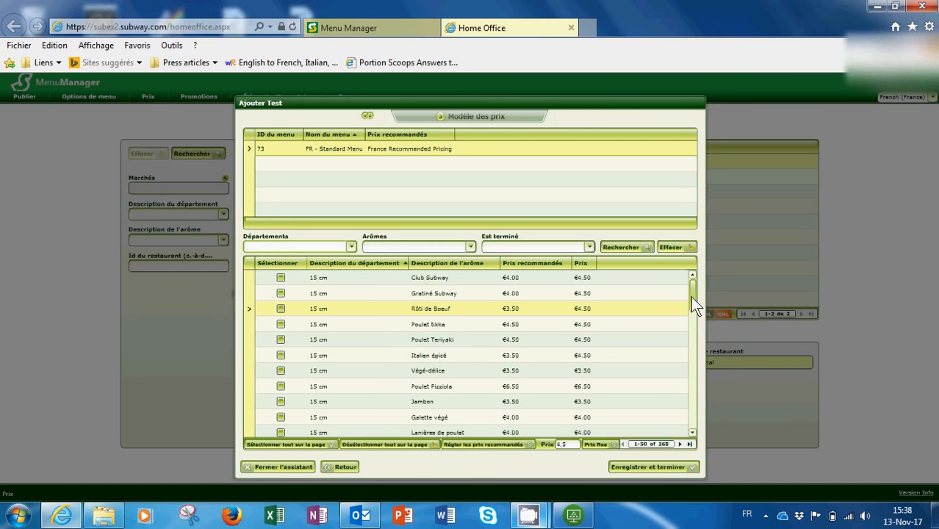